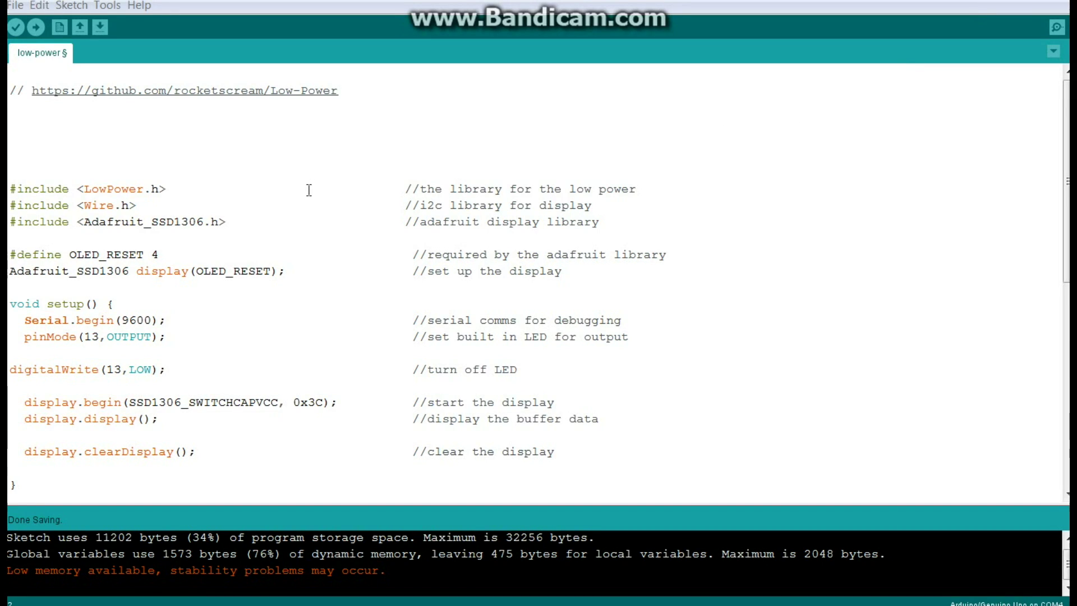
pyautogui.moveTo(172, 189); pyautogui.dragTo(17, 190)
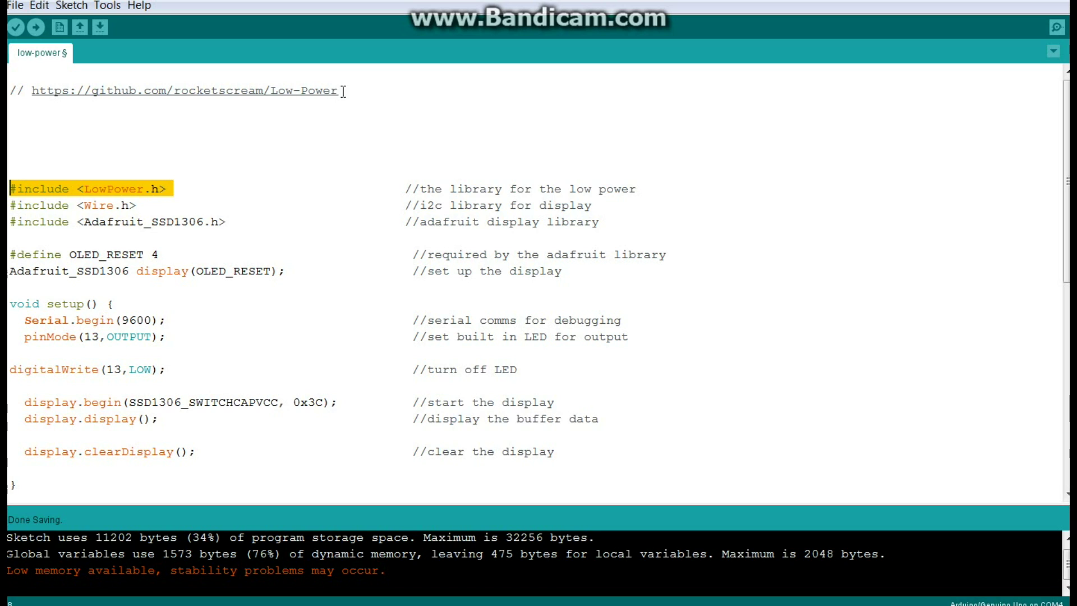
pyautogui.moveTo(339, 90); pyautogui.dragTo(8, 90)
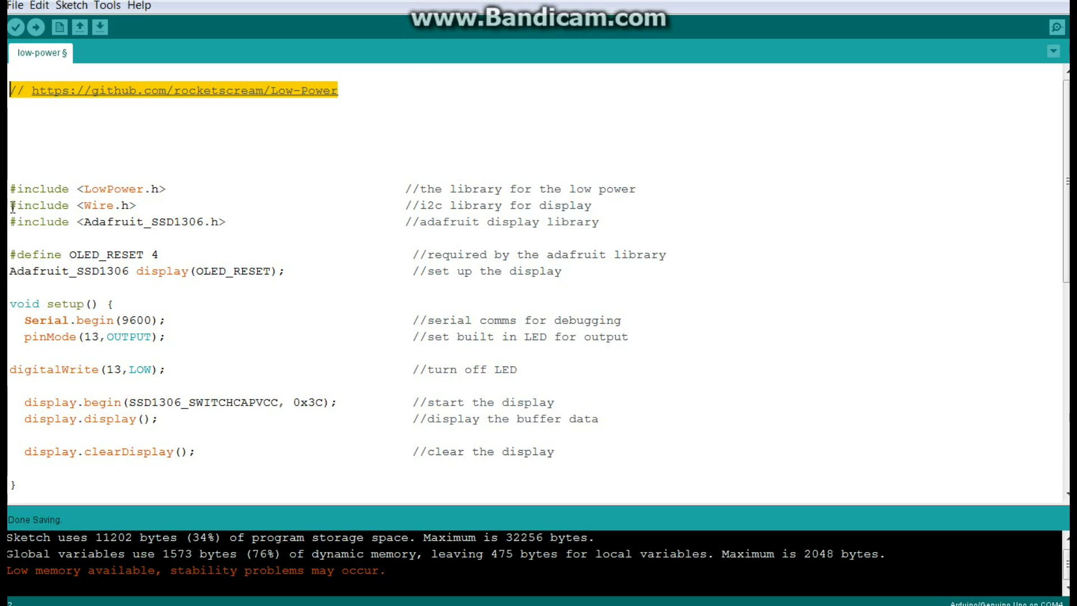
pyautogui.moveTo(10, 204); pyautogui.dragTo(289, 270)
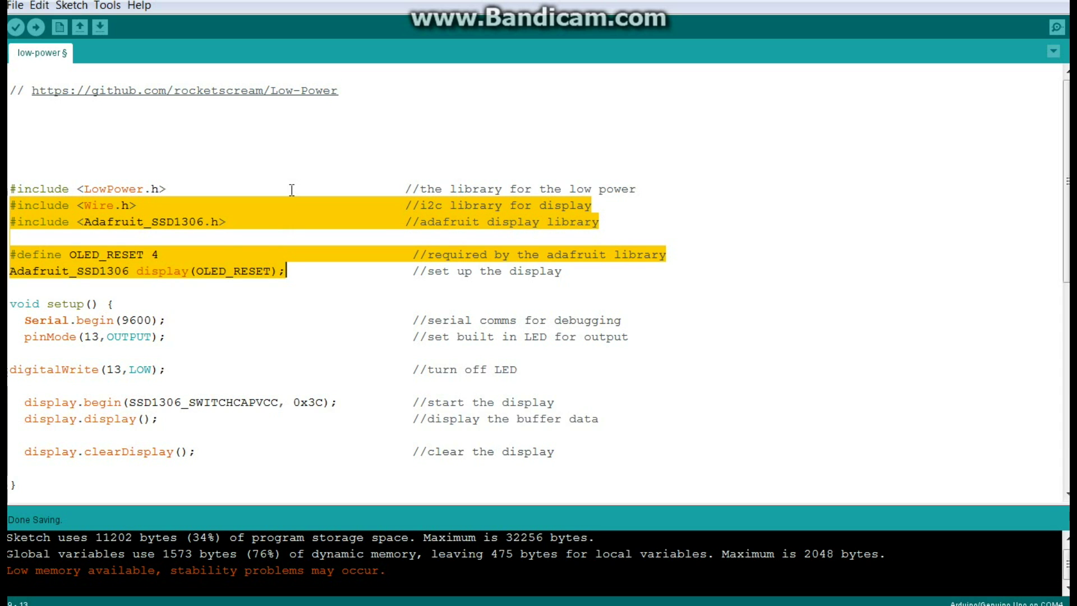
pyautogui.scroll(-2, 291, 188)
pyautogui.moveTo(187, 222); pyautogui.dragTo(21, 224)
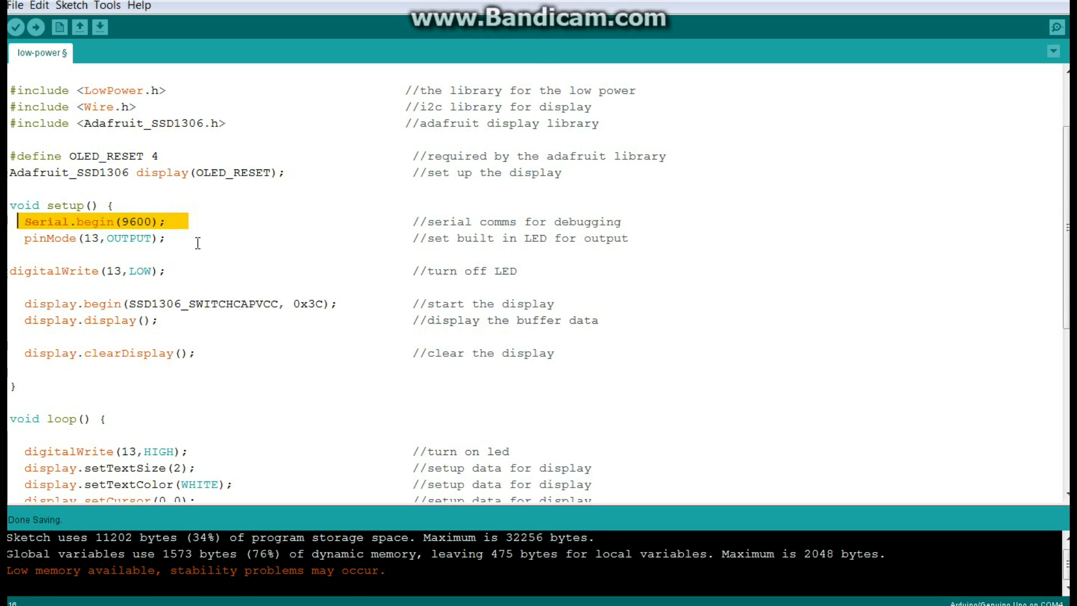
pyautogui.moveTo(196, 238); pyautogui.dragTo(20, 242)
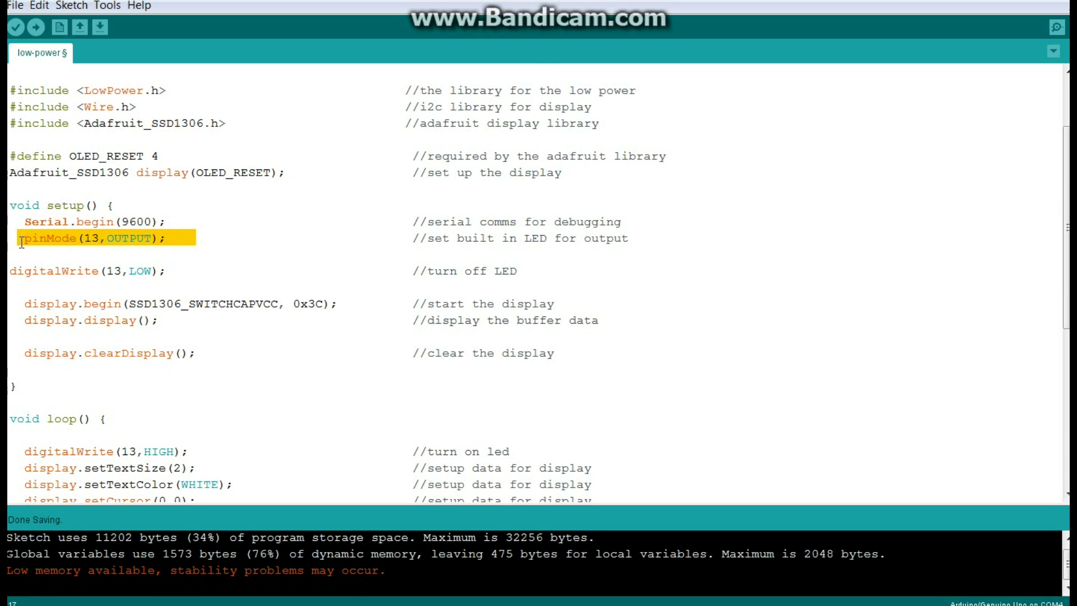
pyautogui.scroll(-1, 202, 237)
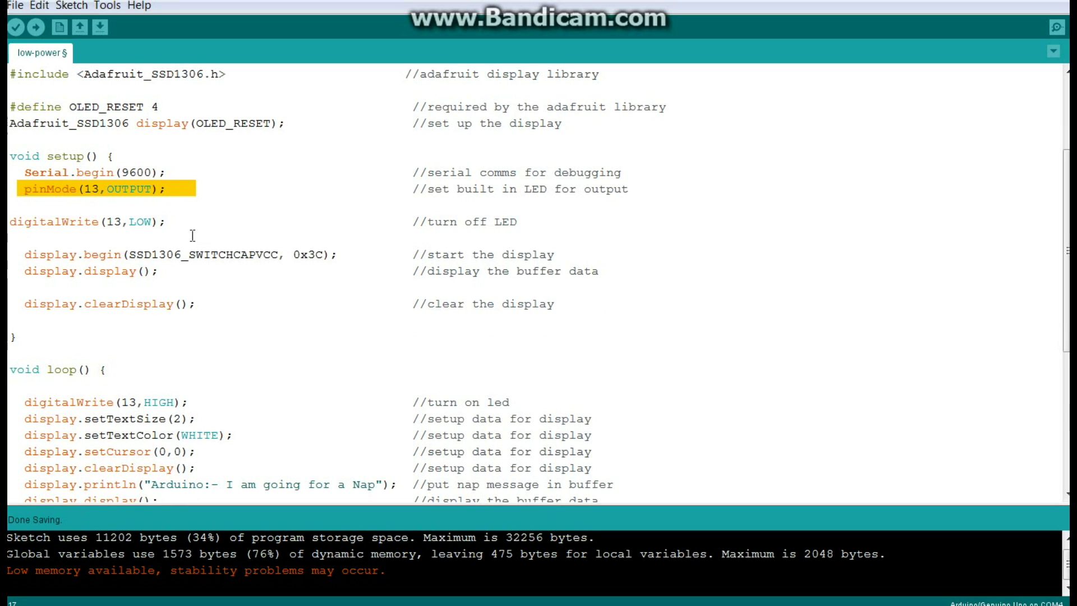
pyautogui.moveTo(193, 221); pyautogui.dragTo(10, 222)
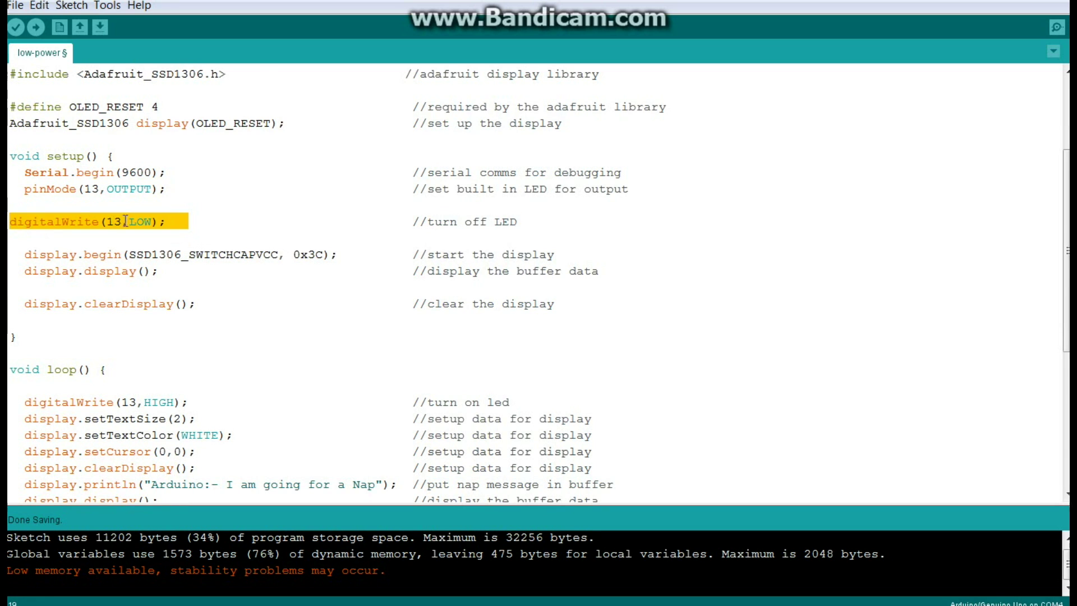
pyautogui.scroll(-1, 125, 222)
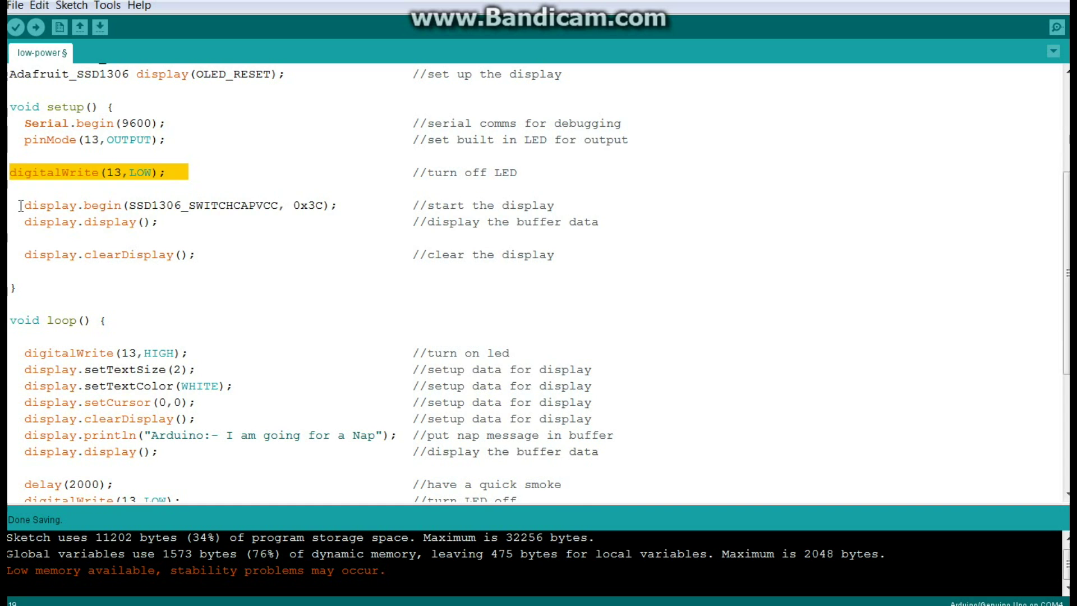
pyautogui.moveTo(20, 206); pyautogui.dragTo(195, 254)
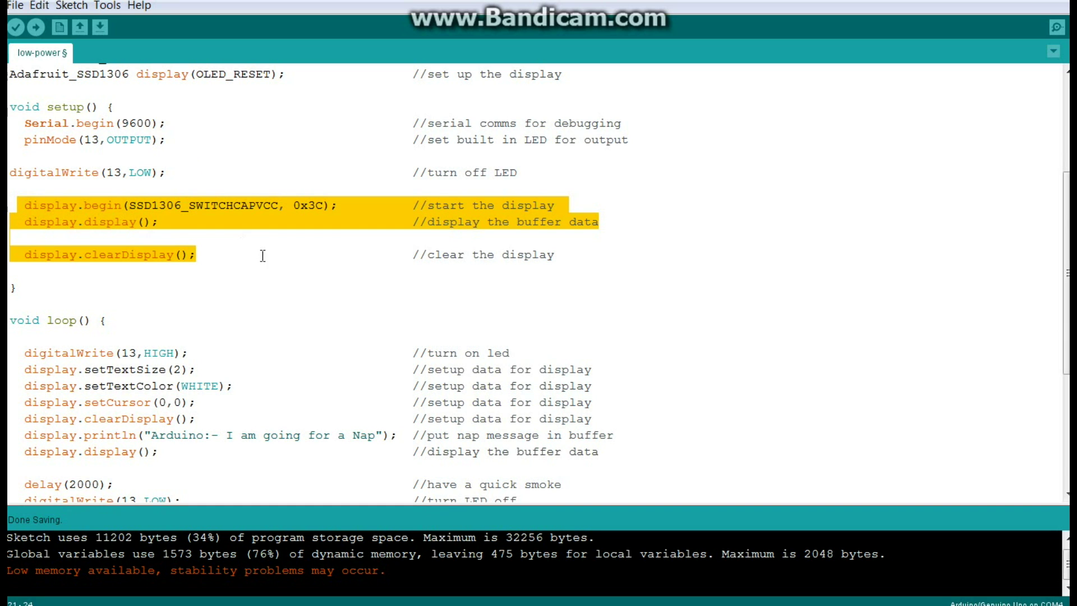
pyautogui.scroll(-3, 265, 253)
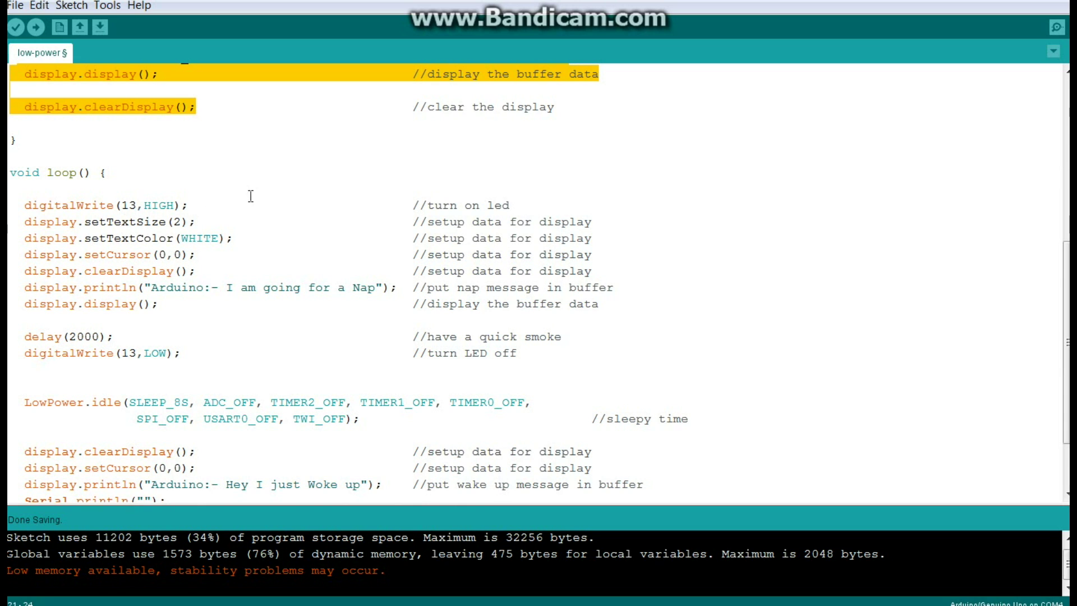
pyautogui.moveTo(510, 204); pyautogui.dragTo(21, 205)
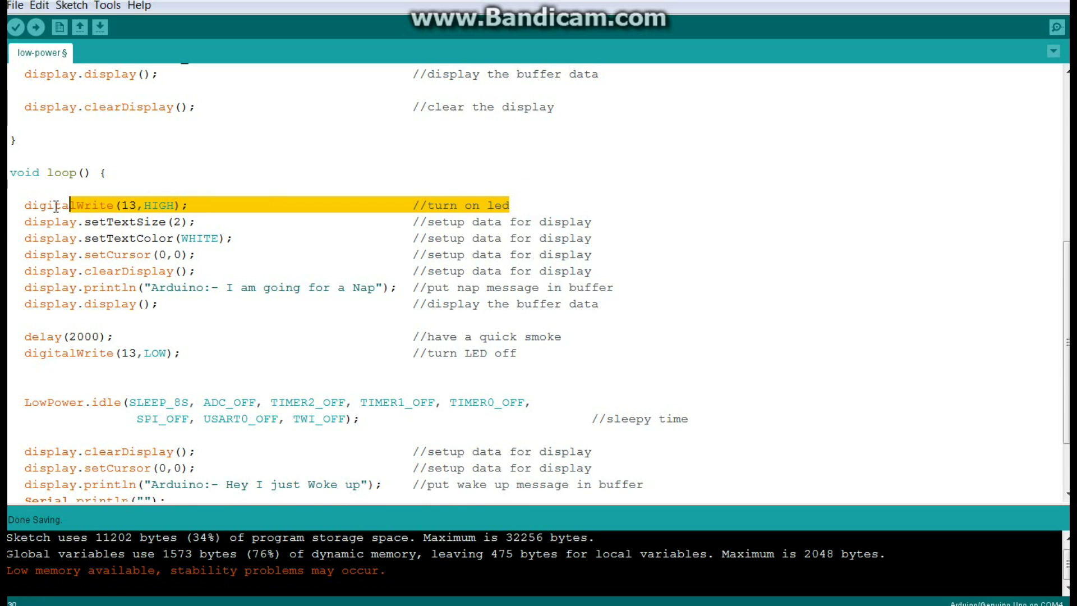
pyautogui.click(266, 172)
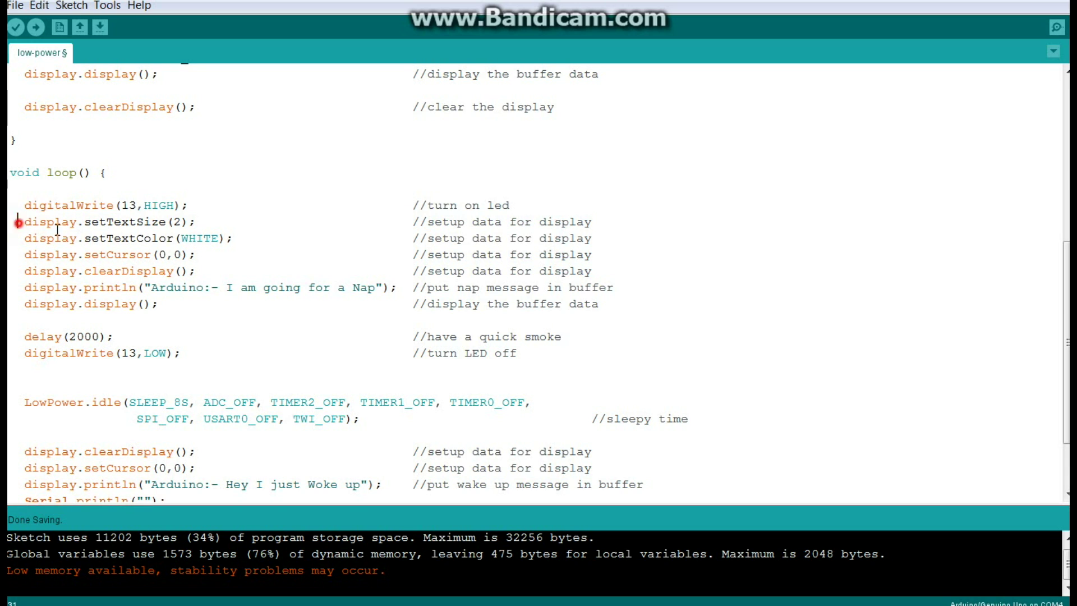
pyautogui.moveTo(19, 221)
pyautogui.mouseDown()
pyautogui.moveTo(587, 254)
pyautogui.moveTo(603, 268)
pyautogui.mouseUp()
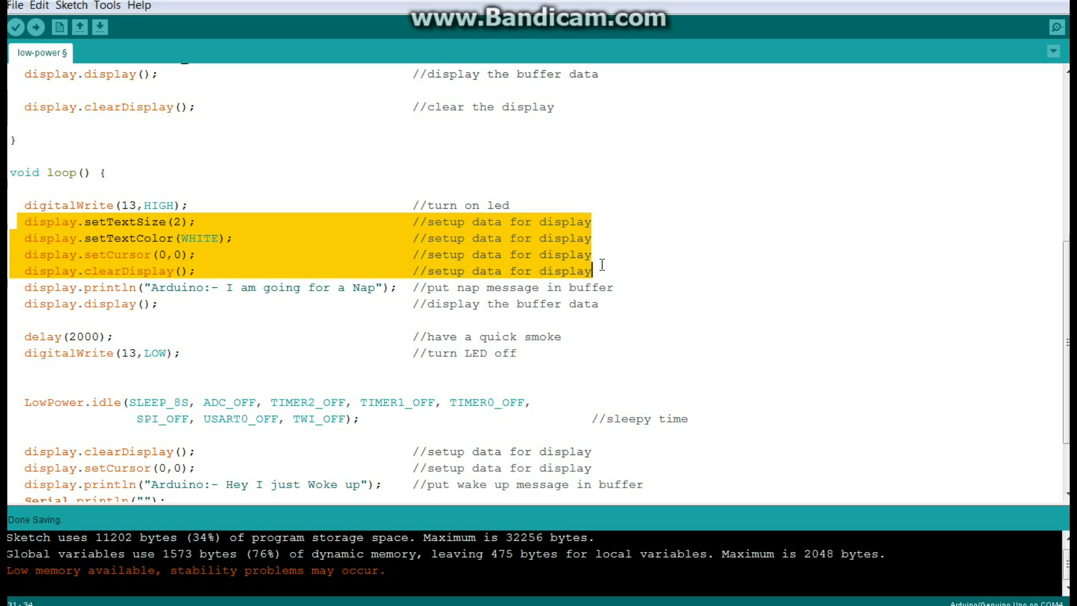
pyautogui.click(320, 330)
pyautogui.moveTo(25, 288); pyautogui.dragTo(391, 287)
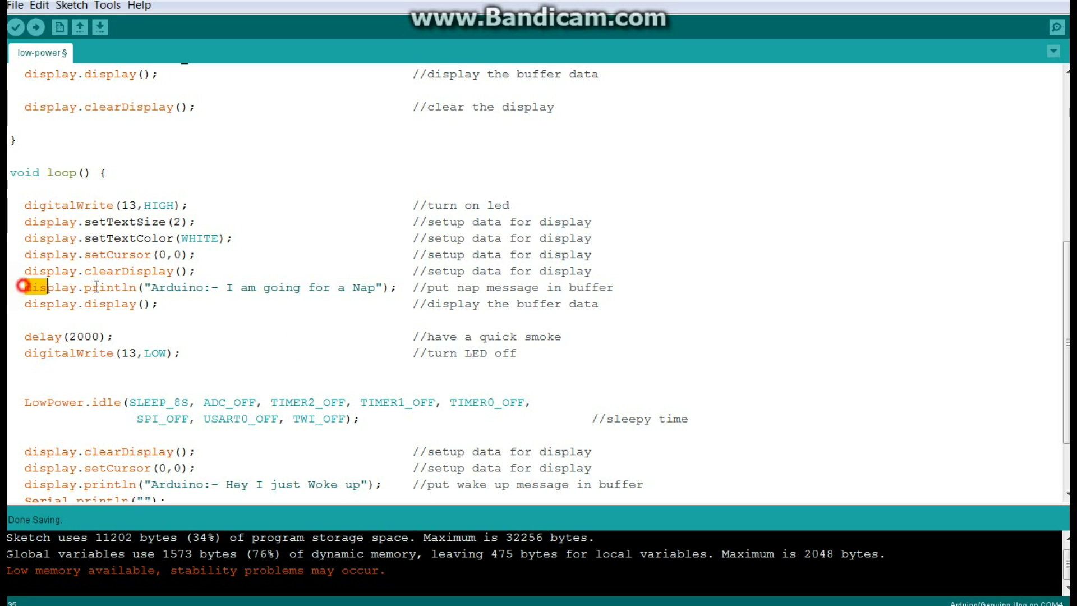
pyautogui.click(284, 318)
pyautogui.moveTo(135, 337)
pyautogui.mouseDown()
pyautogui.moveTo(19, 336)
pyautogui.moveTo(179, 353)
pyautogui.mouseUp()
pyautogui.click(212, 337)
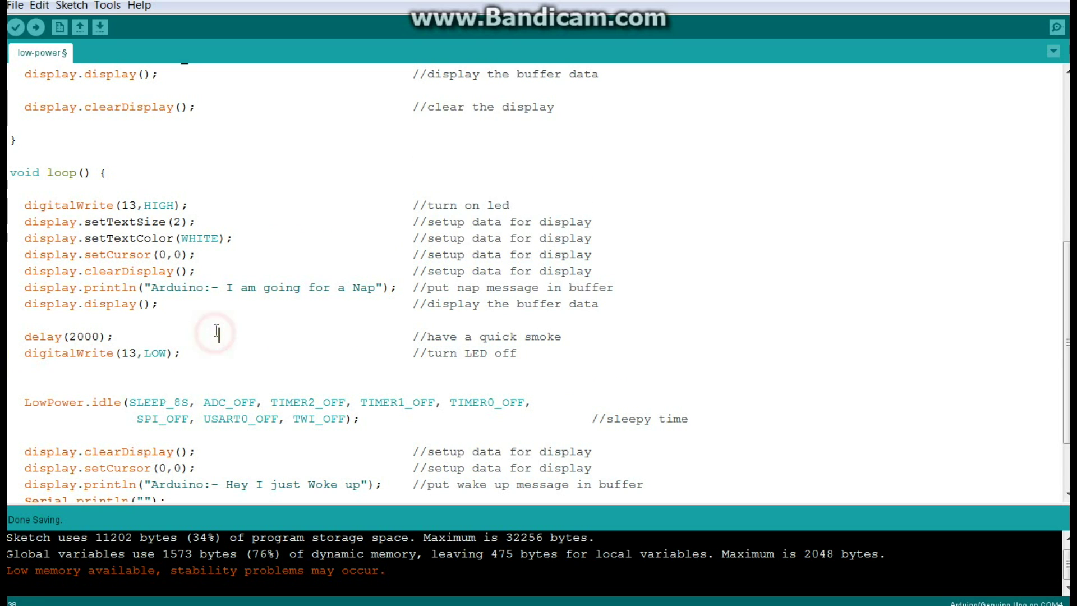
pyautogui.scroll(-2, 212, 336)
pyautogui.moveTo(23, 312); pyautogui.dragTo(116, 312)
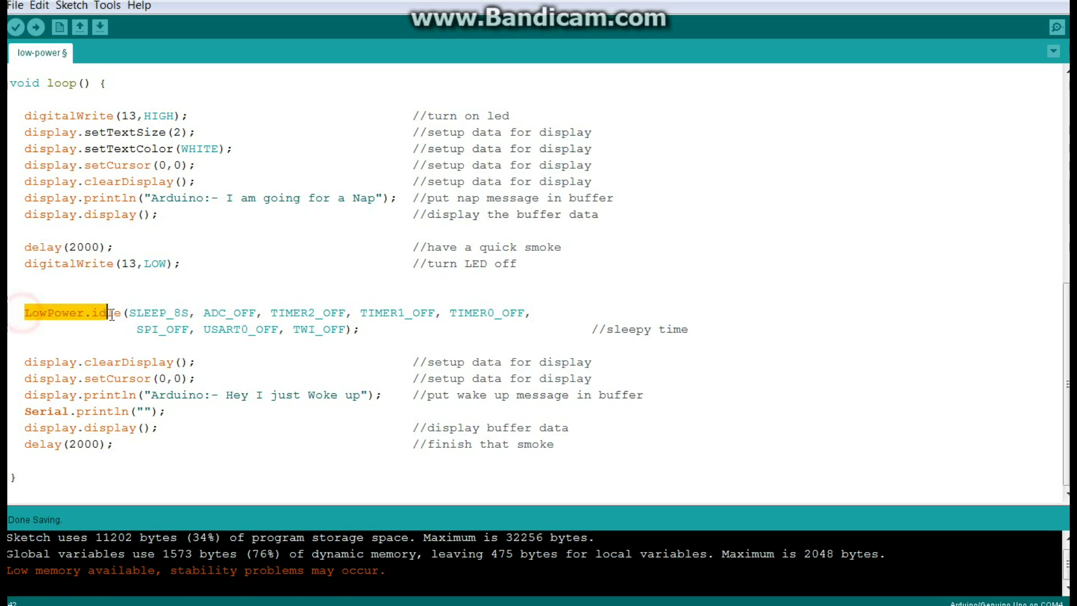
pyautogui.click(157, 312)
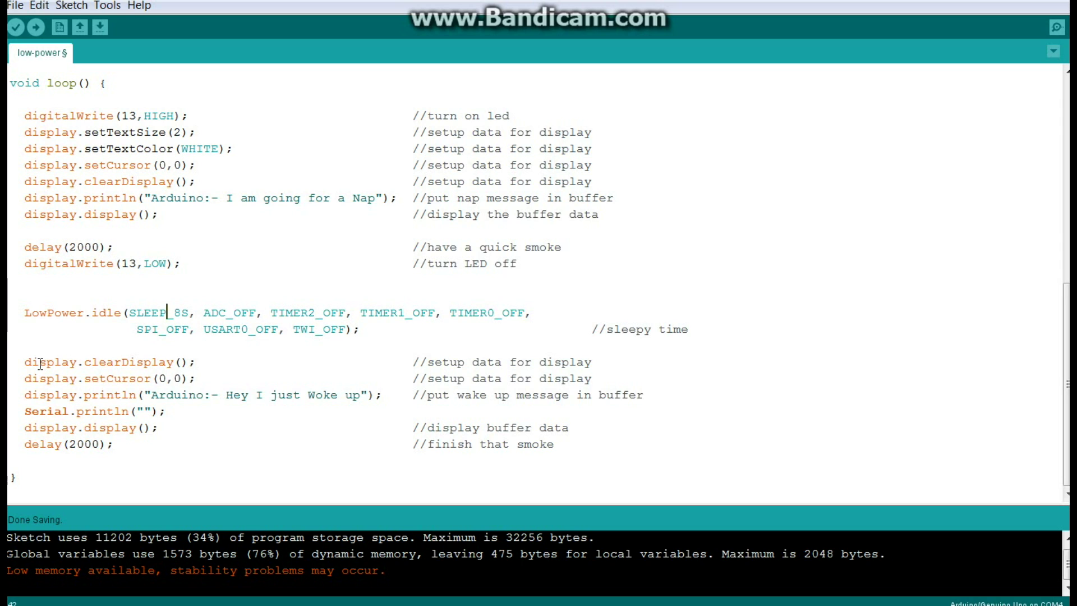
pyautogui.moveTo(25, 361); pyautogui.dragTo(38, 362)
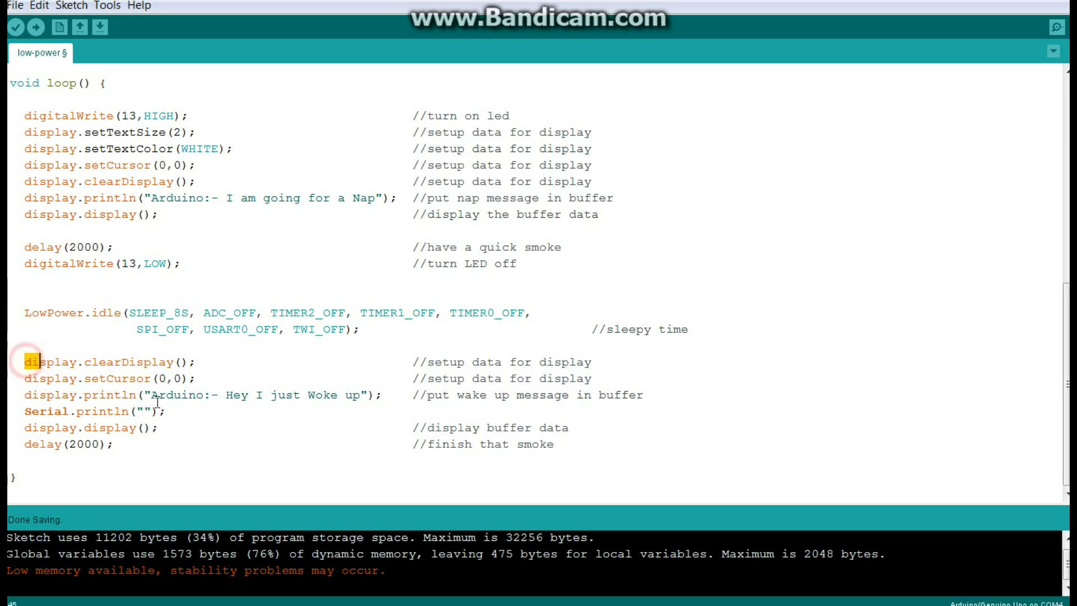
pyautogui.moveTo(152, 395); pyautogui.dragTo(370, 395)
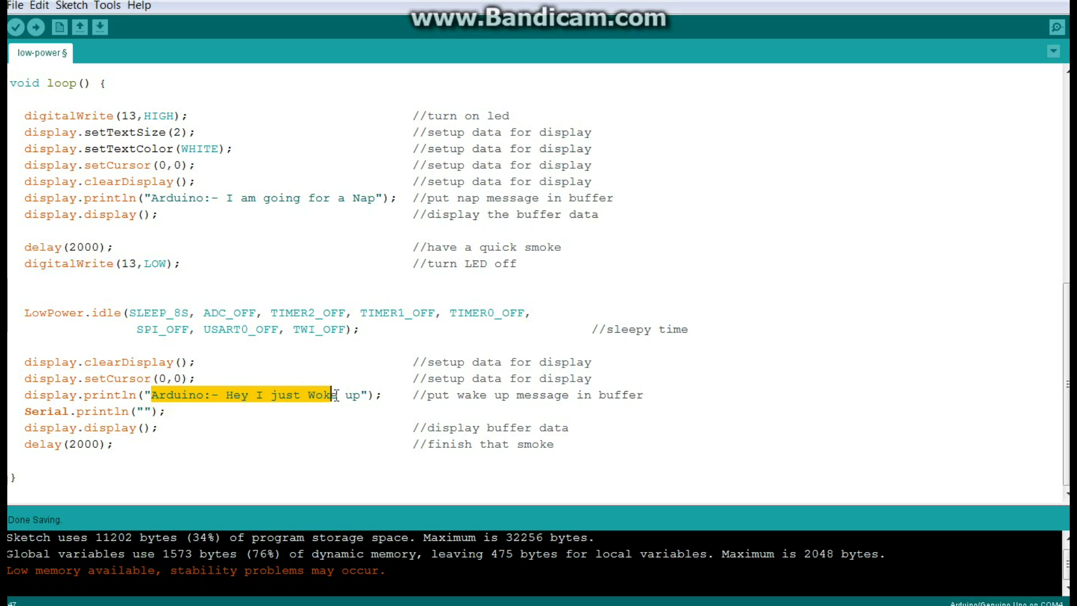